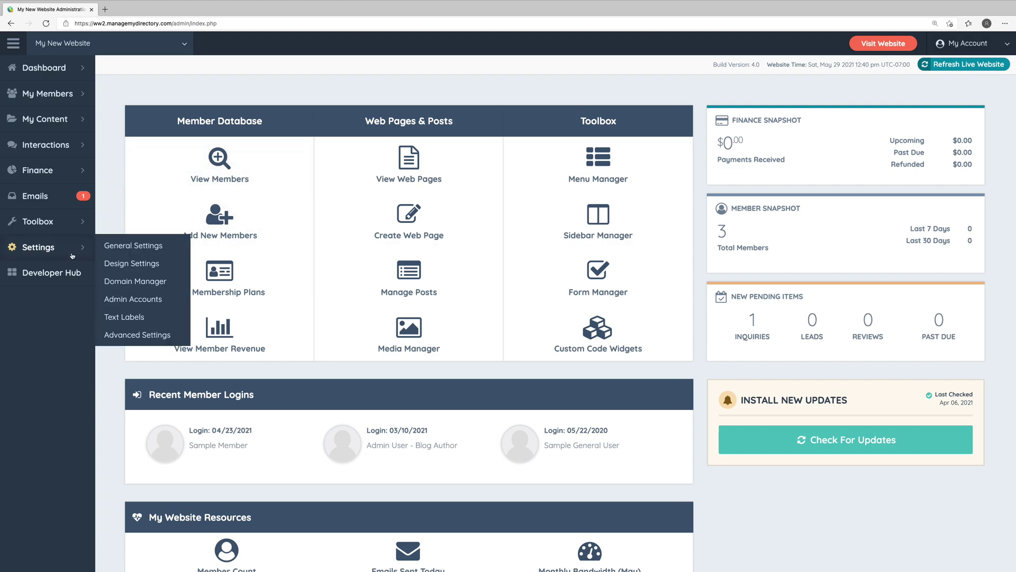
- Open Design Settings from the Settings menu in the admin sidebar
left_click(125, 264)
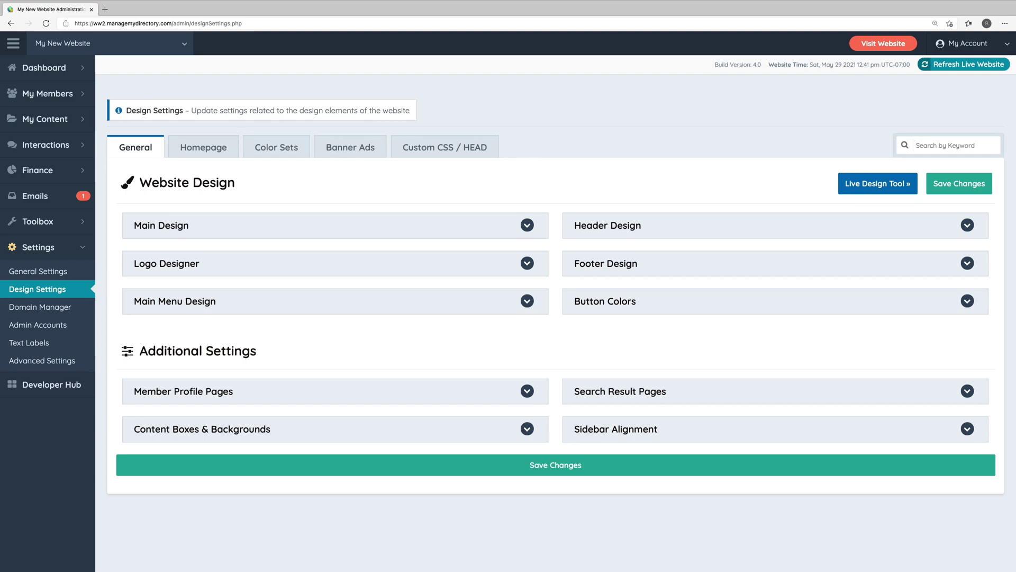
left_click(949, 145)
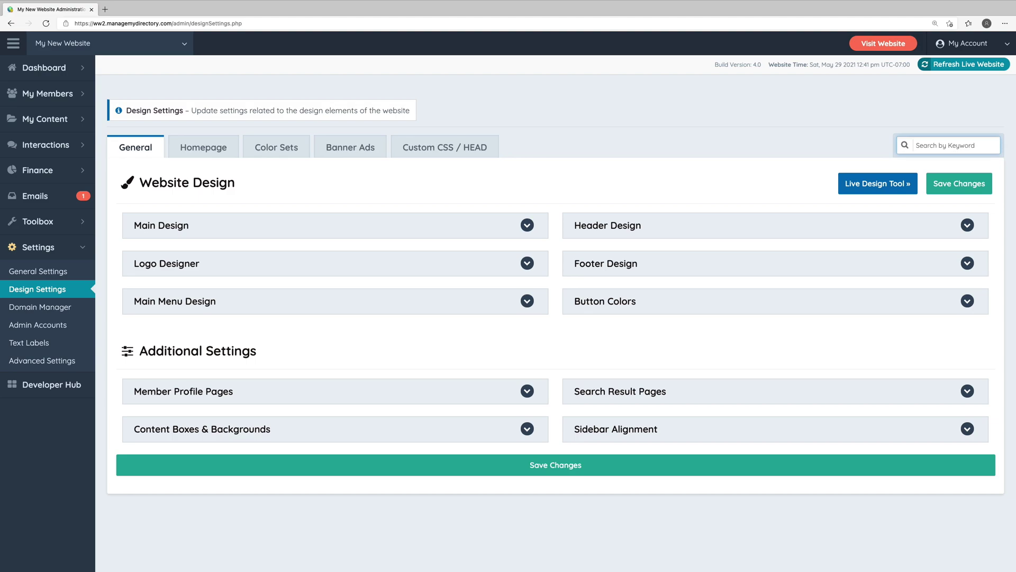
type("link co")
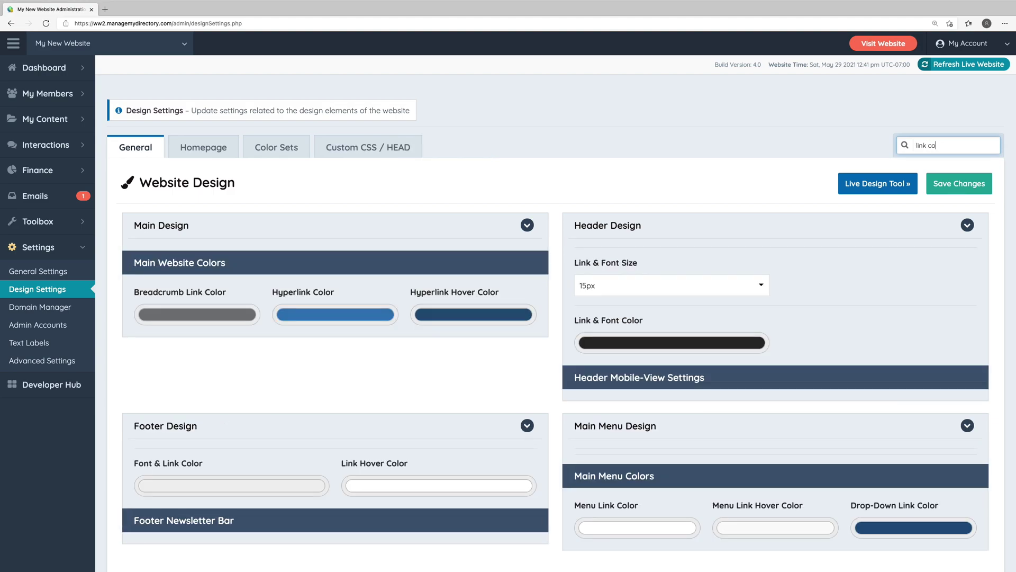
type("lor")
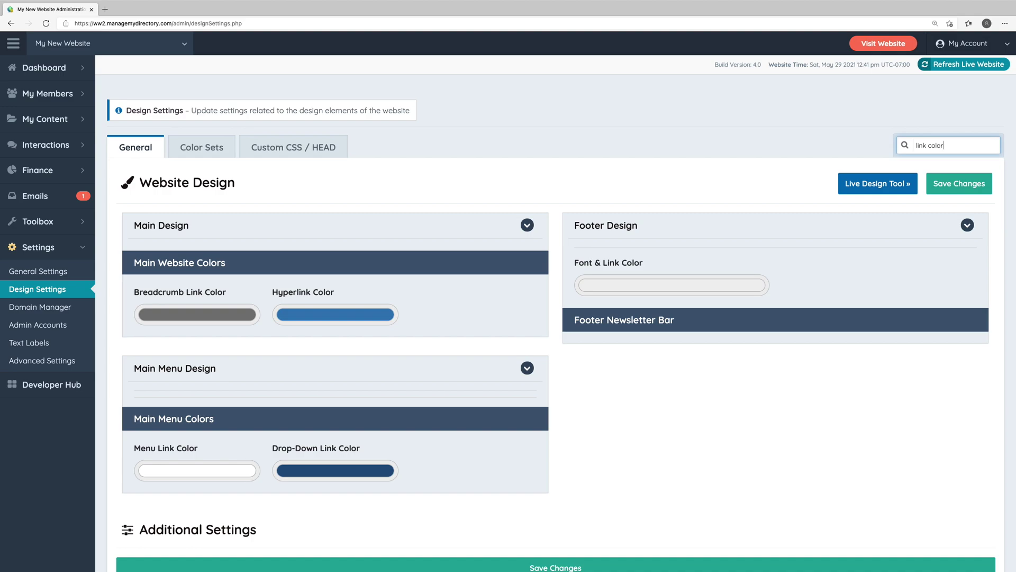
key("BackSpace")
key("BackSpace")
key("BackSpace")
left_click(547, 187)
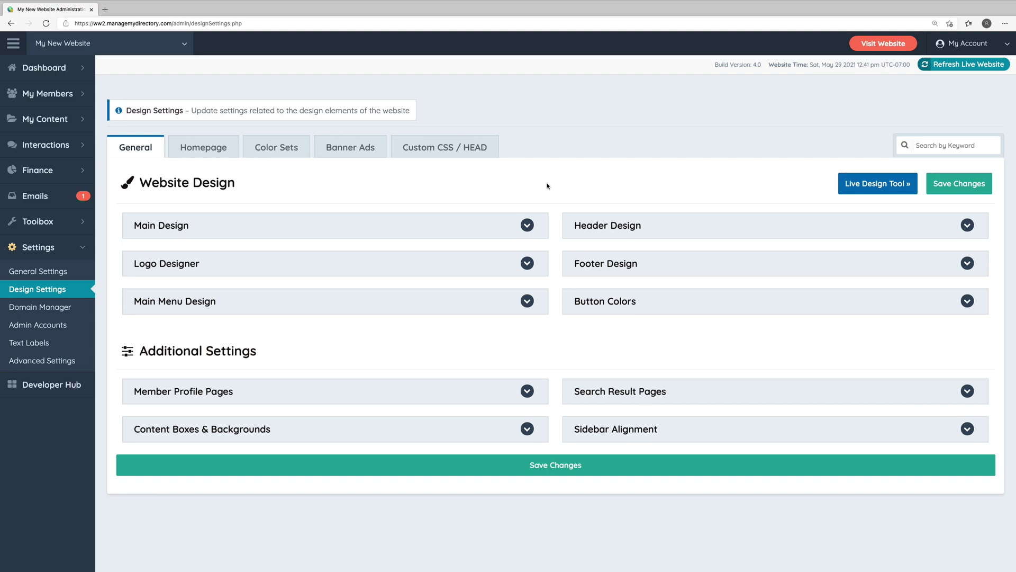
- Browse the homepage themes list and the Color Sets, then return to Homepage settings
left_click(198, 151)
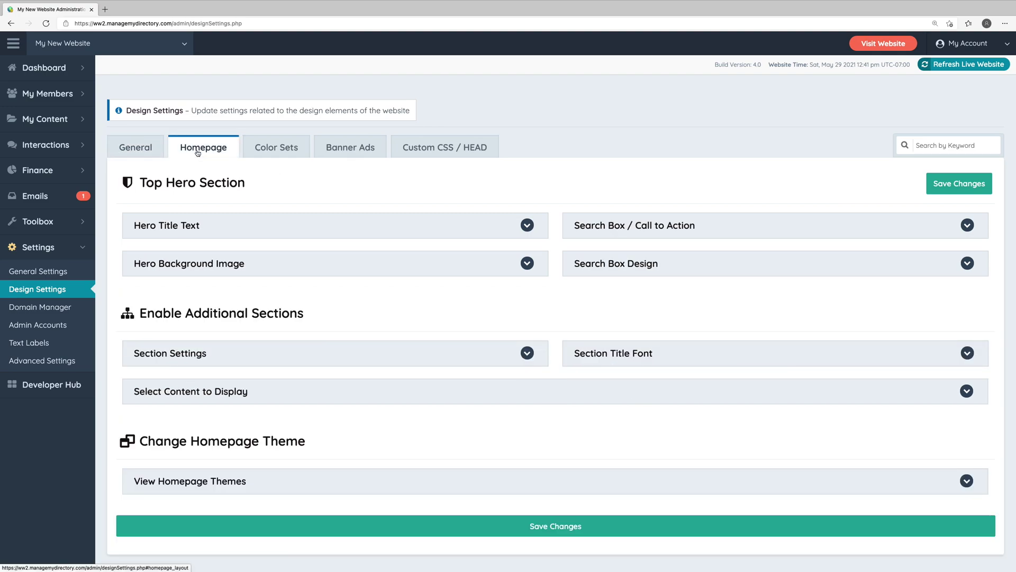
left_click(451, 482)
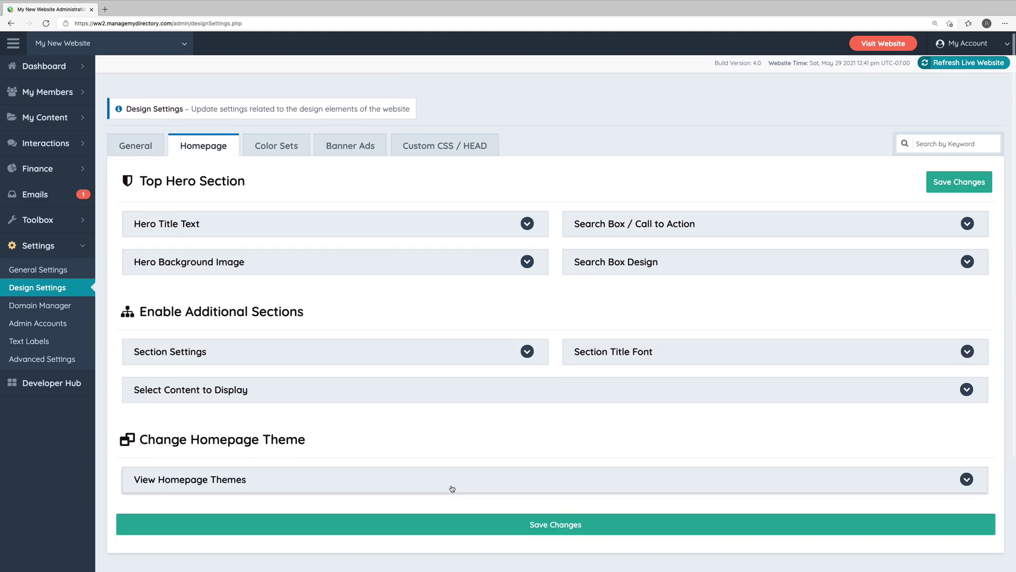
scroll(451, 484, "down", 5)
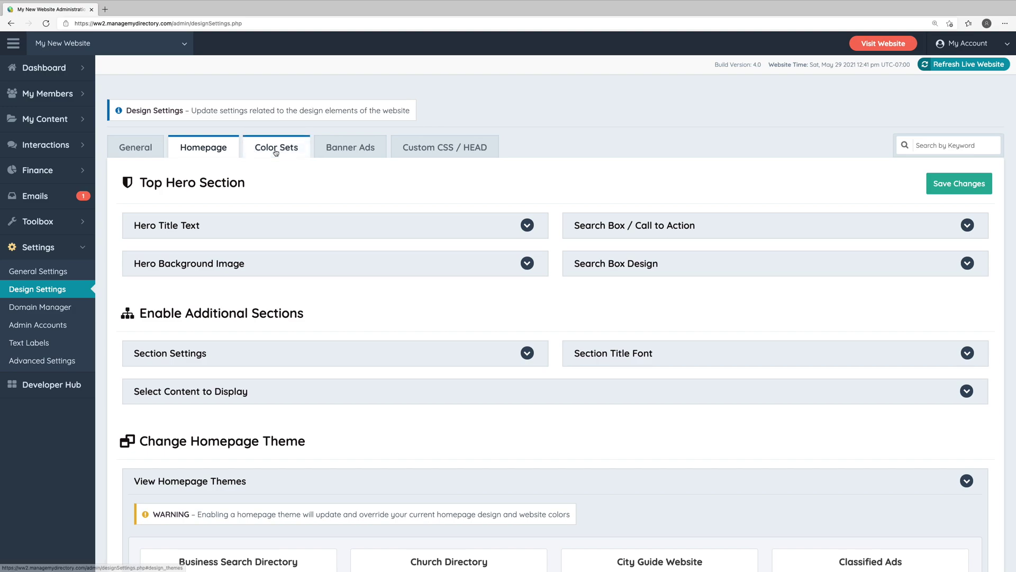
left_click(275, 150)
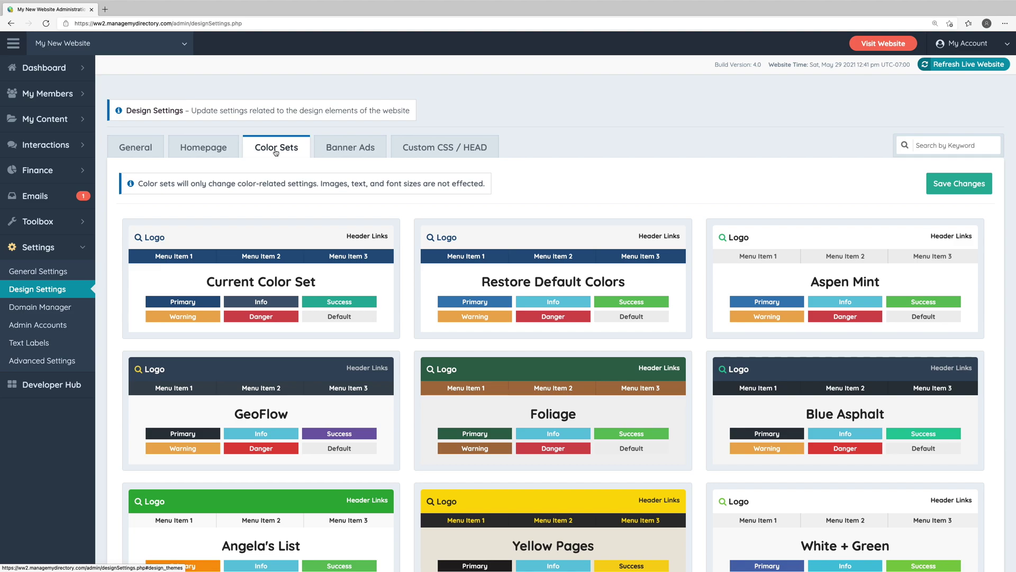
left_click(203, 148)
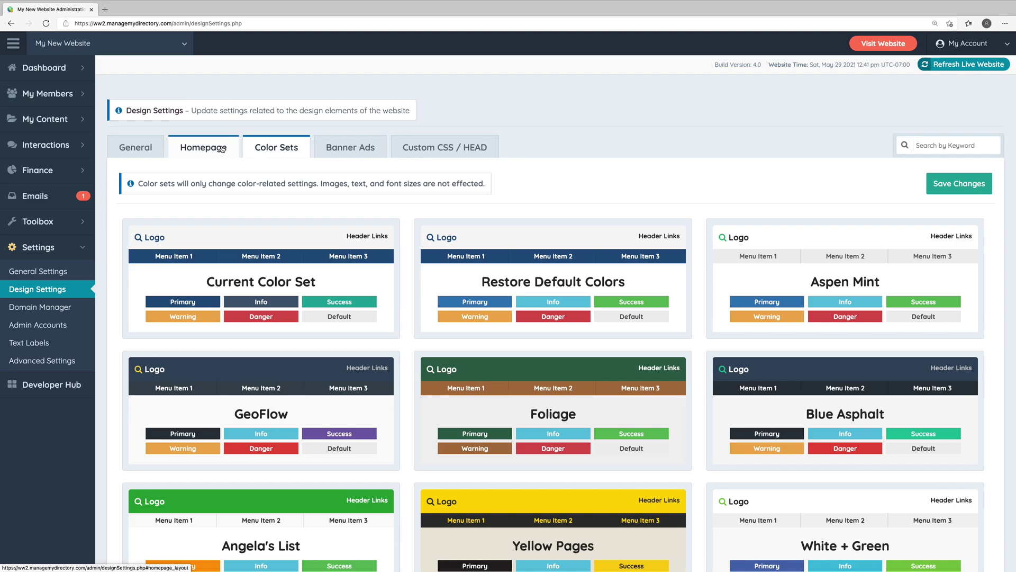
- Expand Hero Title Text, Hero Background Image, Search Box / Call to Action, Search Box Design and Select Content to Display
left_click(256, 231)
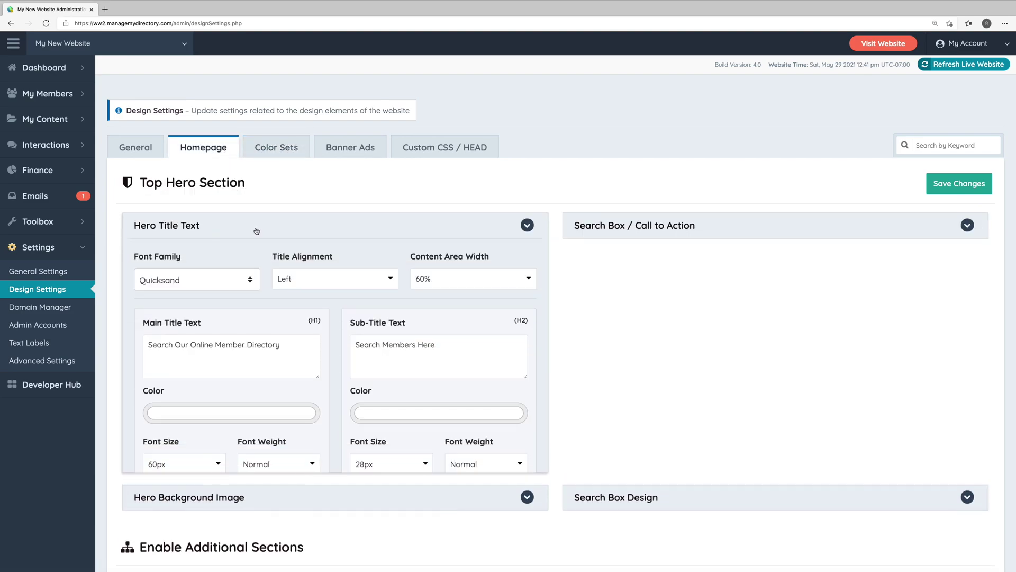
left_click(315, 530)
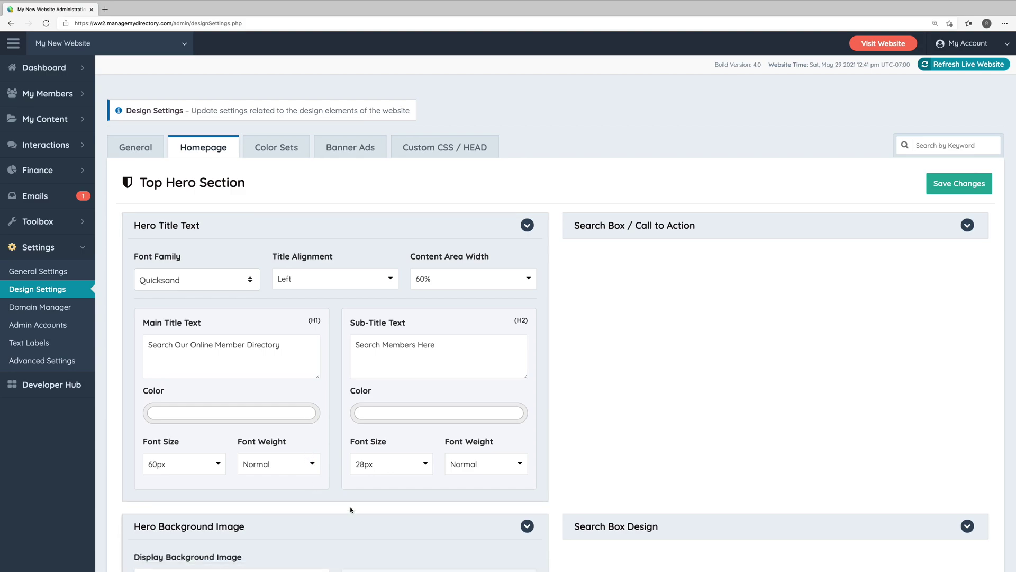
left_click(700, 237)
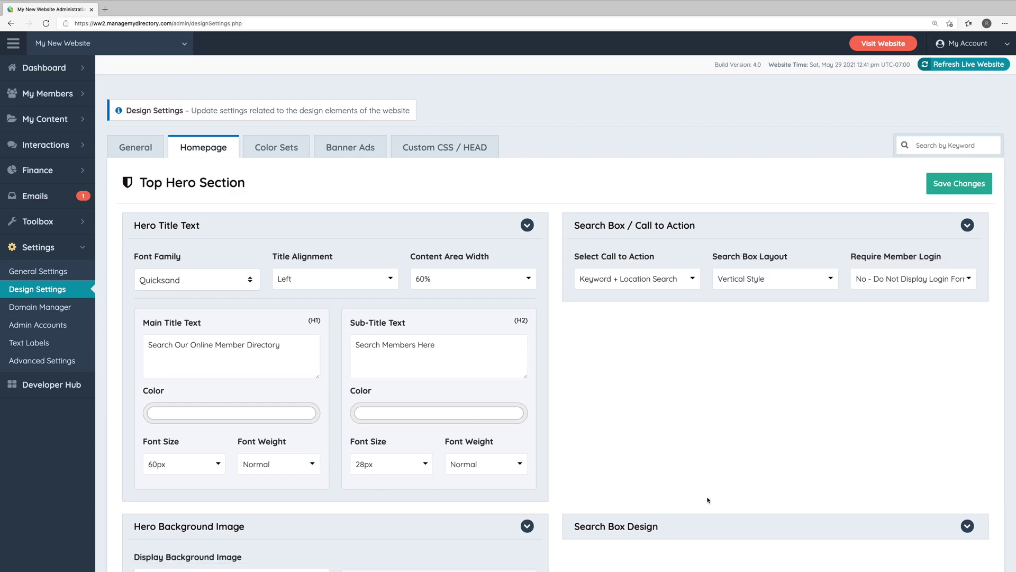
left_click(710, 523)
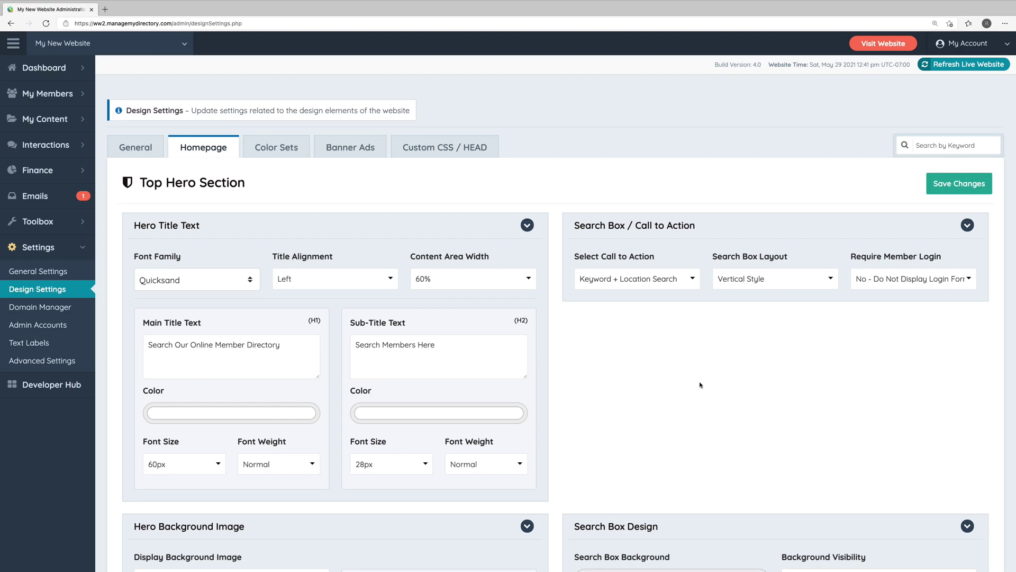
scroll(699, 385, "down", 2)
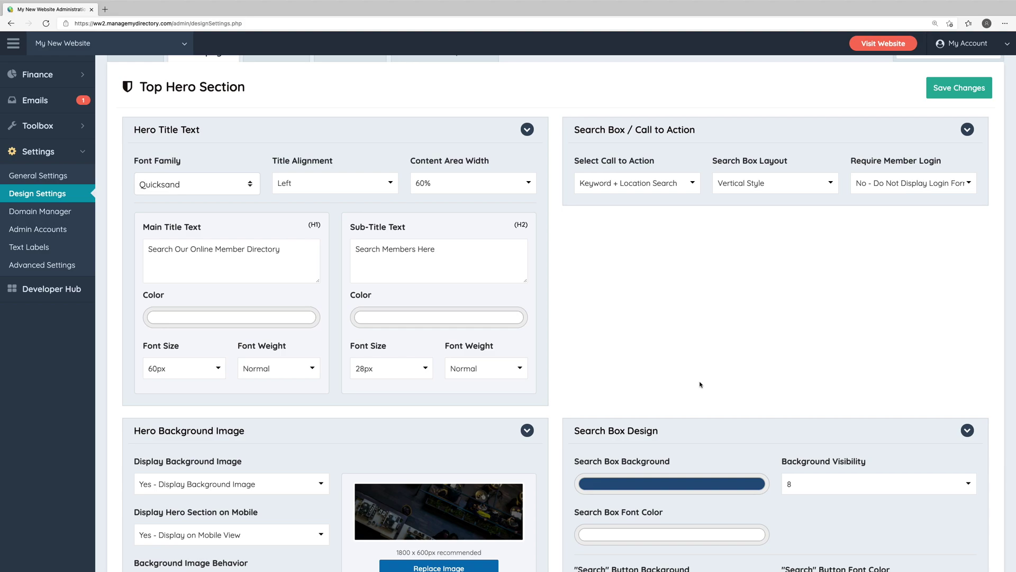
scroll(699, 385, "down", 1)
scroll(695, 373, "down", 4)
scroll(687, 361, "down", 1)
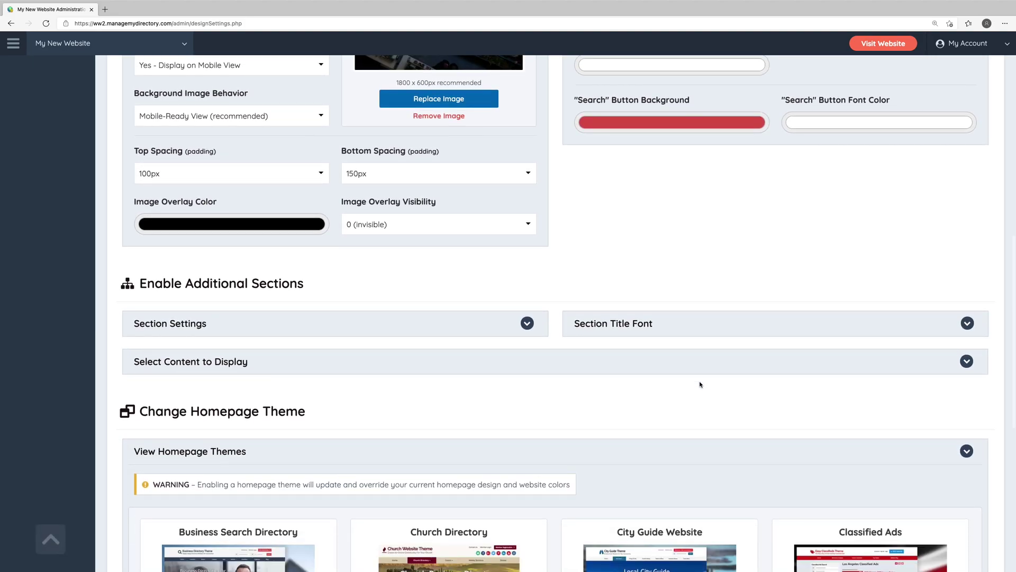
scroll(681, 353, "down", 1)
left_click(658, 296)
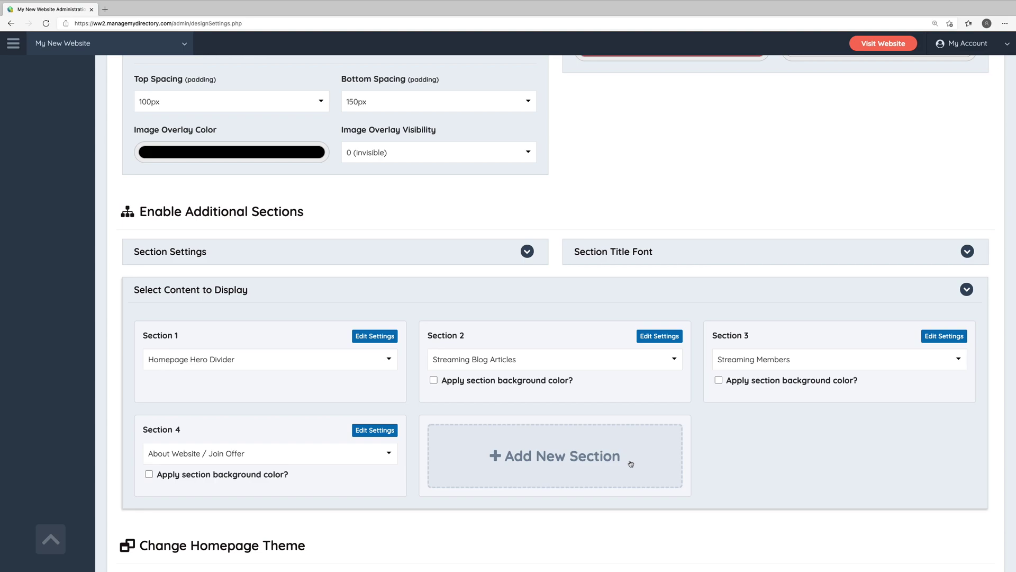
scroll(631, 463, "up", 10)
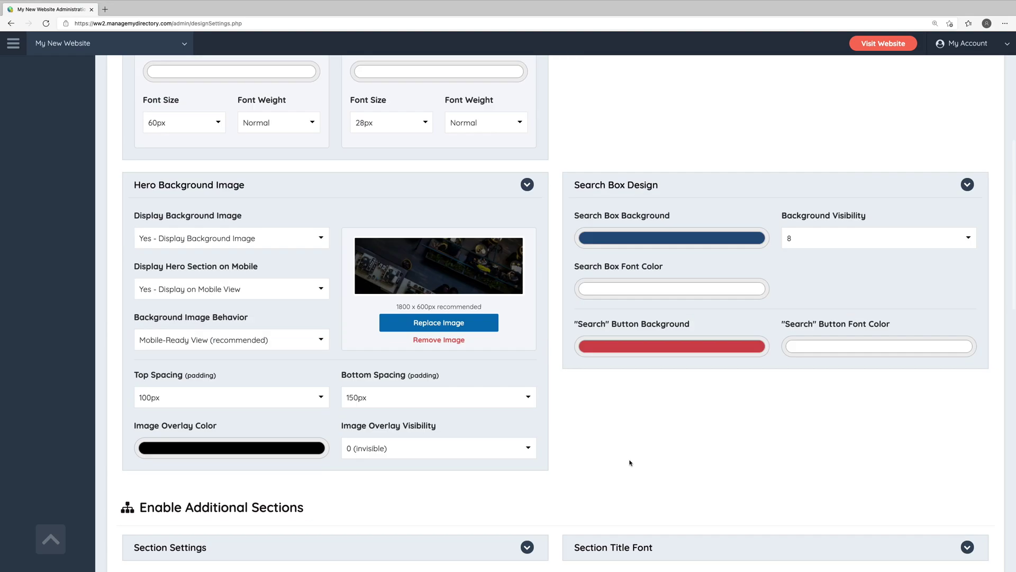
- Under Banner Ads, set the Sidebar Banner Ad type to Use Custom Embed Code
left_click(353, 147)
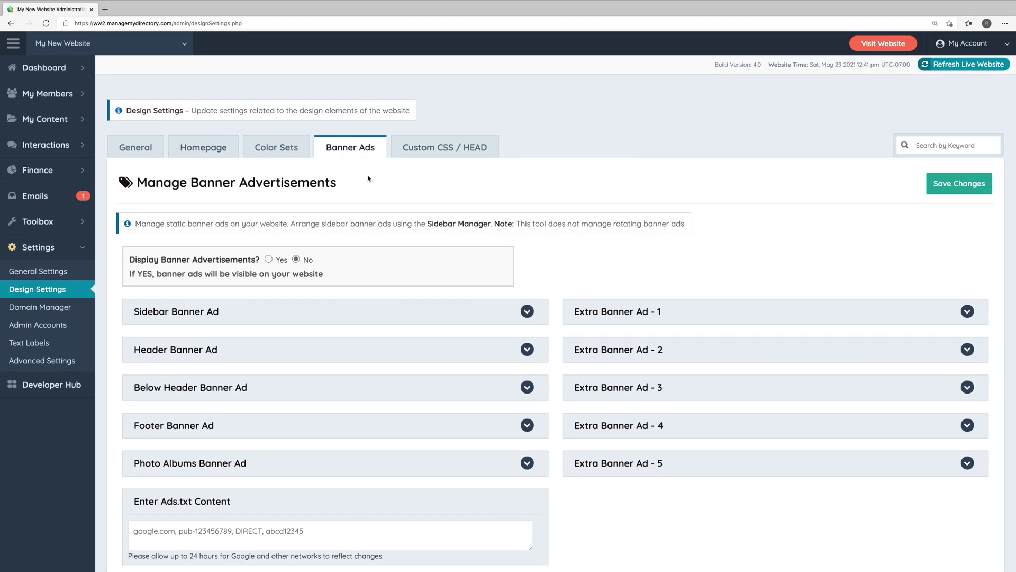
left_click(378, 317)
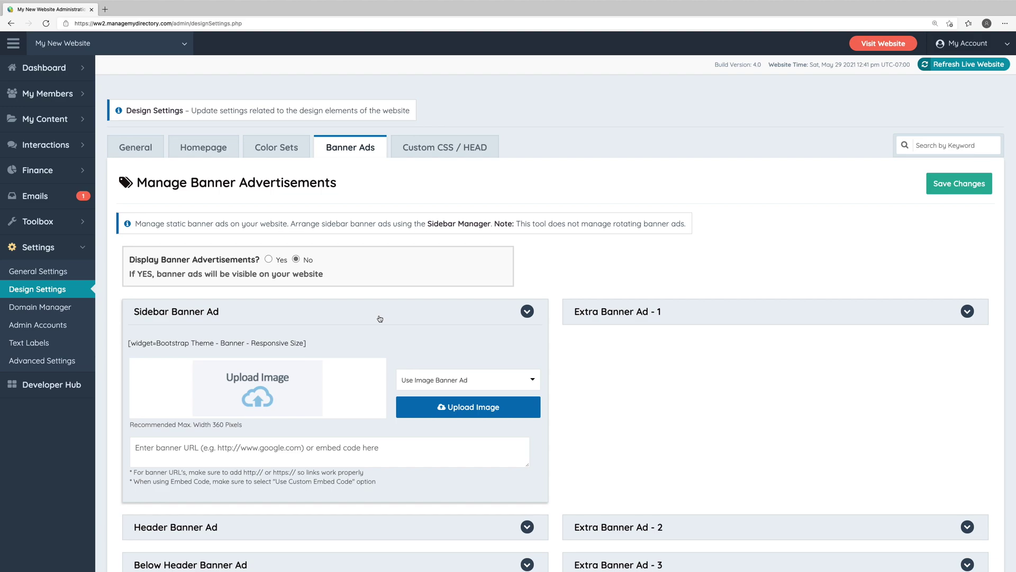
left_click(438, 379)
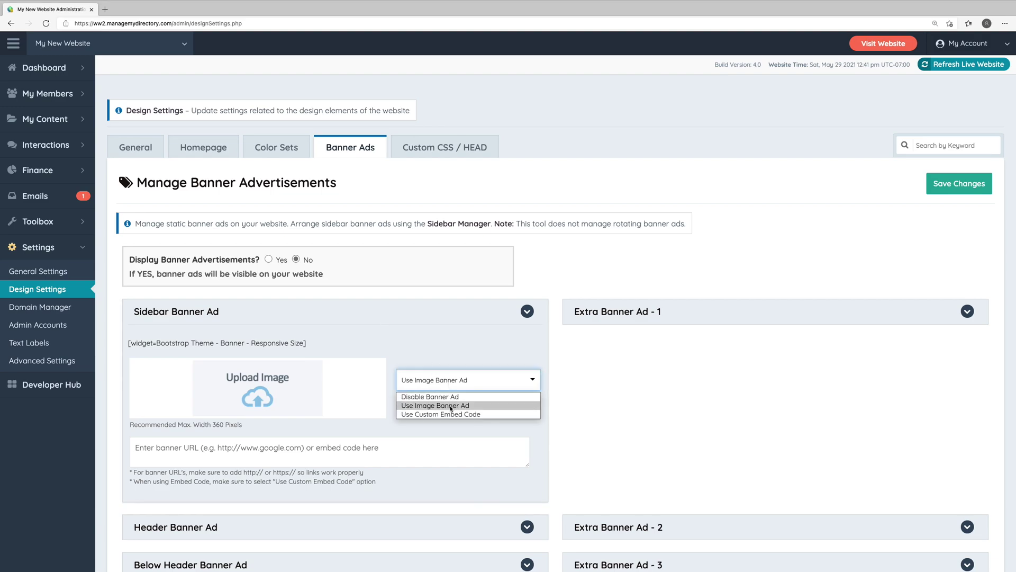
left_click(450, 405)
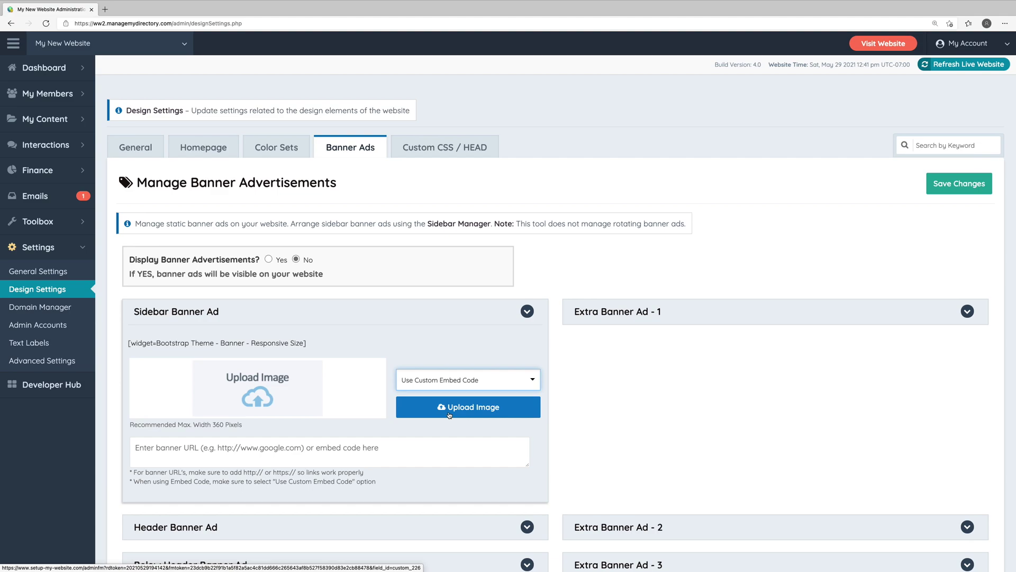
scroll(450, 414, "down", 3)
scroll(449, 414, "down", 2)
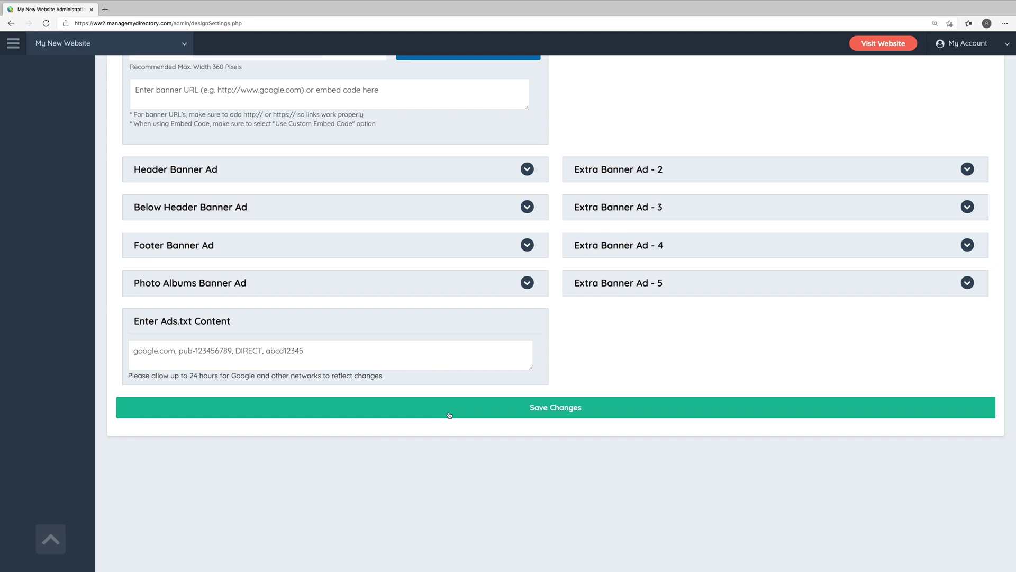
scroll(449, 414, "up", 5)
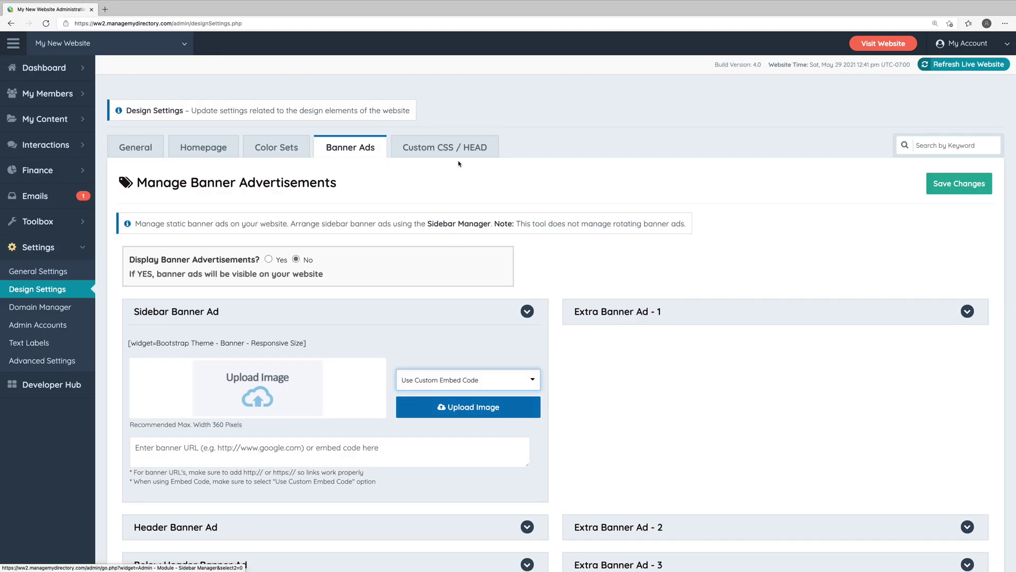
- View the Custom CSS / HEAD code editors, then go back to General design settings
left_click(453, 149)
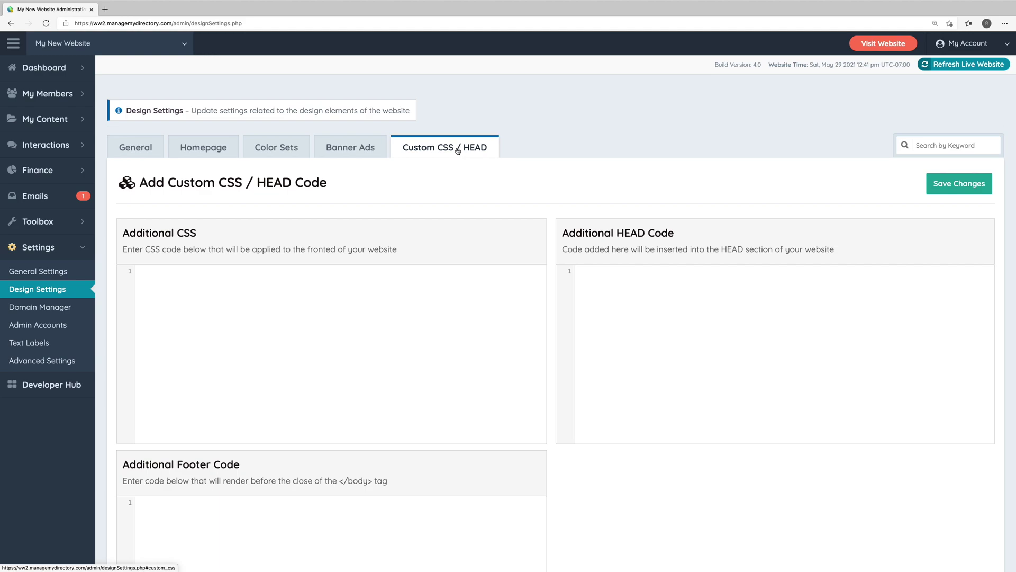
left_click(136, 150)
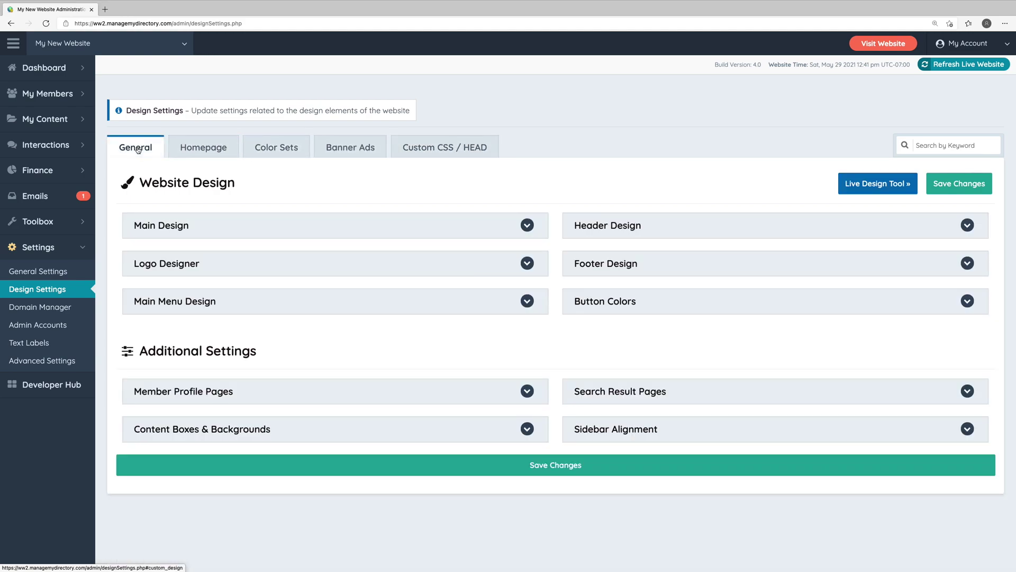